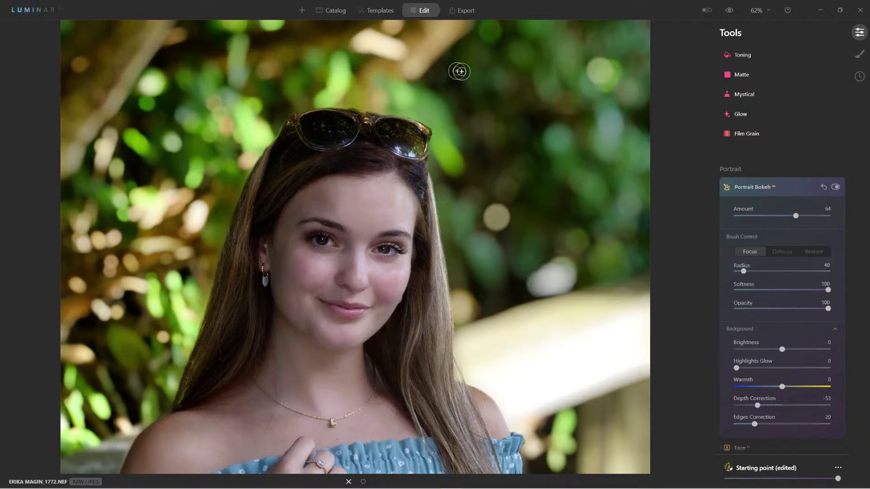
pyautogui.click(728, 11)
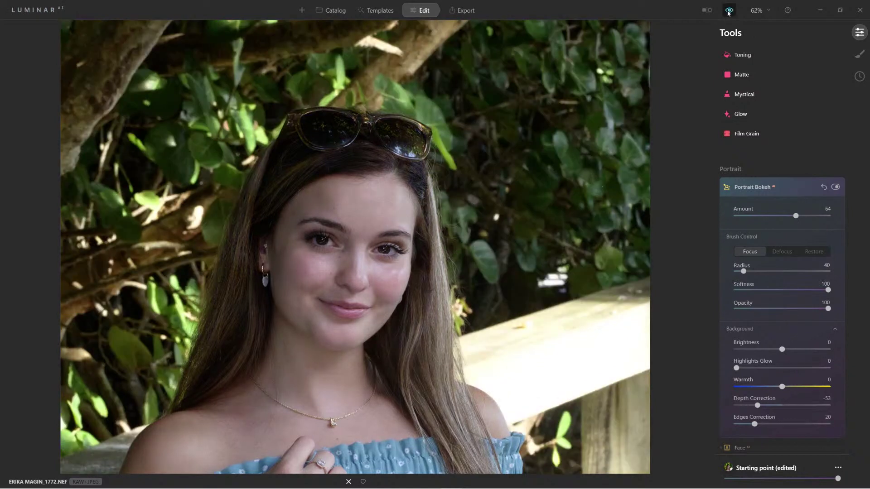
pyautogui.click(729, 11)
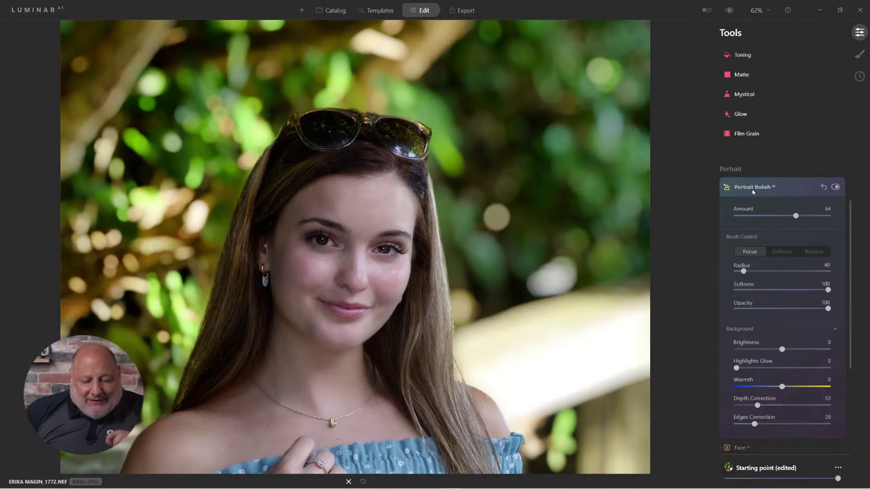
pyautogui.moveTo(491, 218)
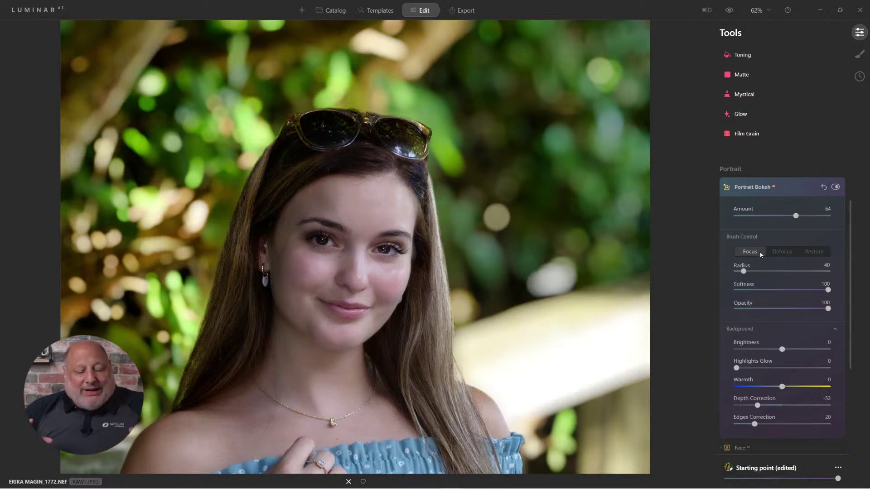
# - Select the Focus brush mode under Portrait Bokeh's Brush Control to restore subject sharpness
pyautogui.click(760, 254)
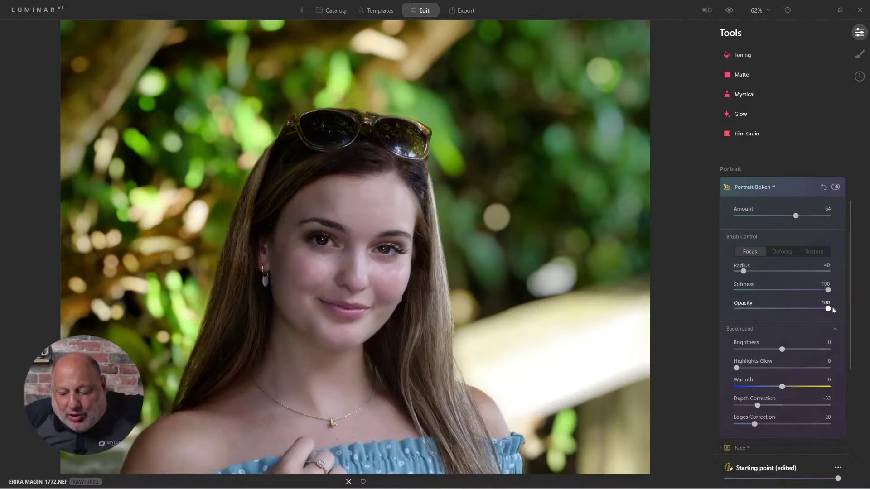
# - Set the focus brush opacity to 11, keeping Radius 40 and Softness 100
pyautogui.moveTo(827, 311); pyautogui.dragTo(825, 311)
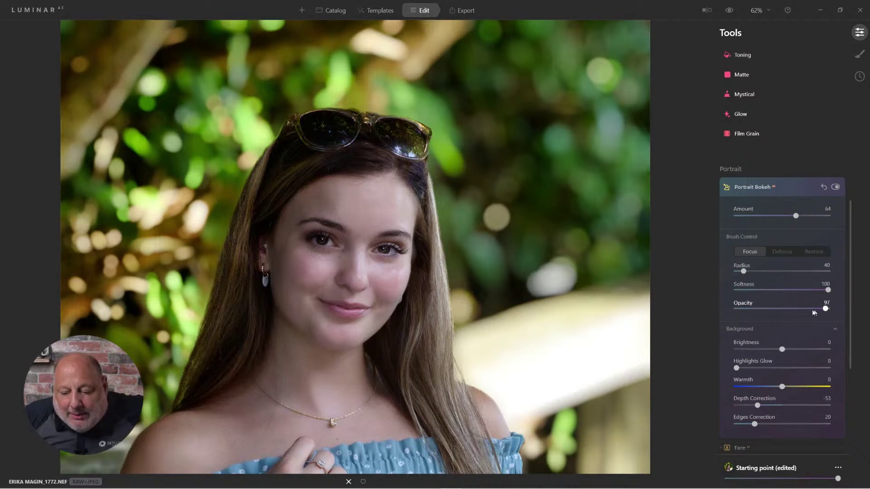
pyautogui.click(753, 309)
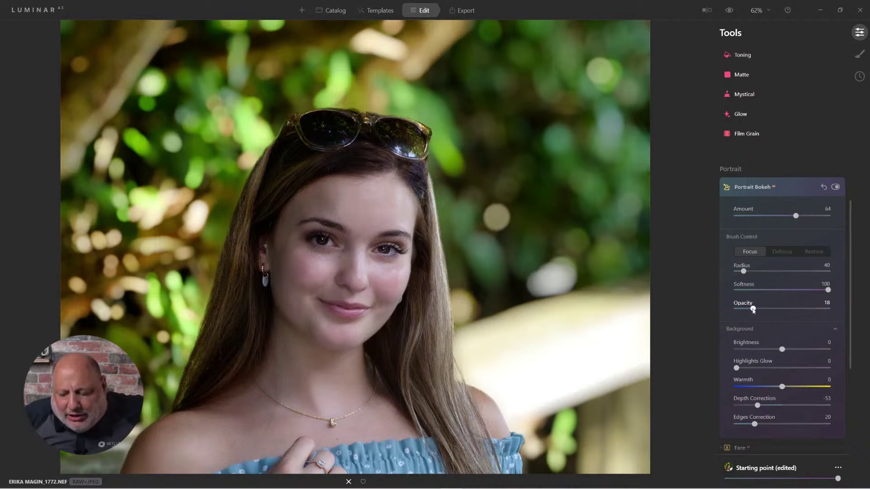
pyautogui.moveTo(753, 310); pyautogui.dragTo(748, 310)
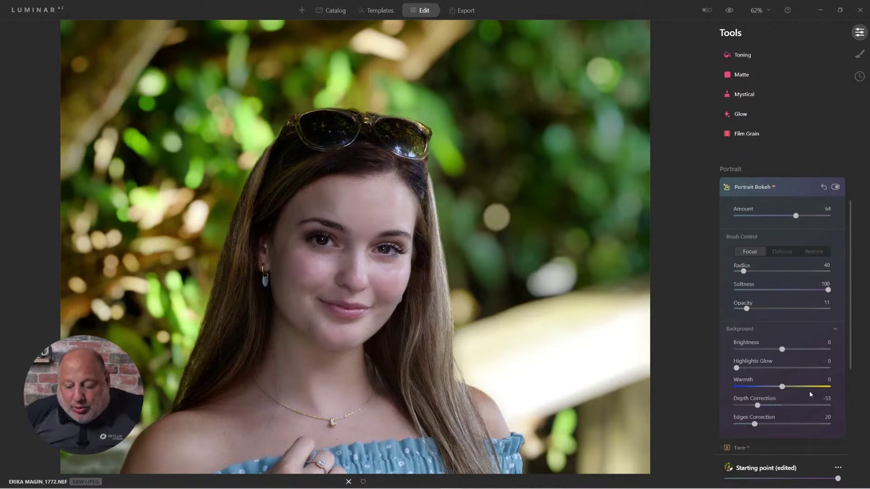
pyautogui.scroll(-1, 809, 391)
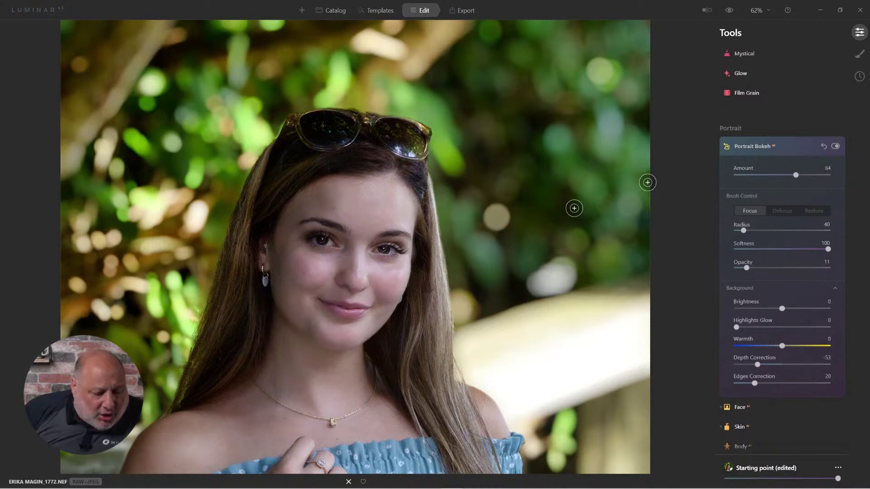
pyautogui.click(729, 10)
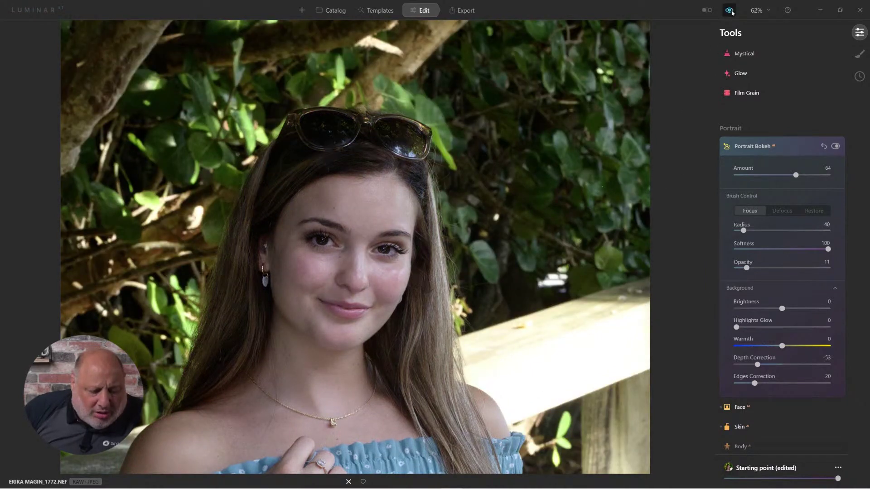
pyautogui.click(730, 10)
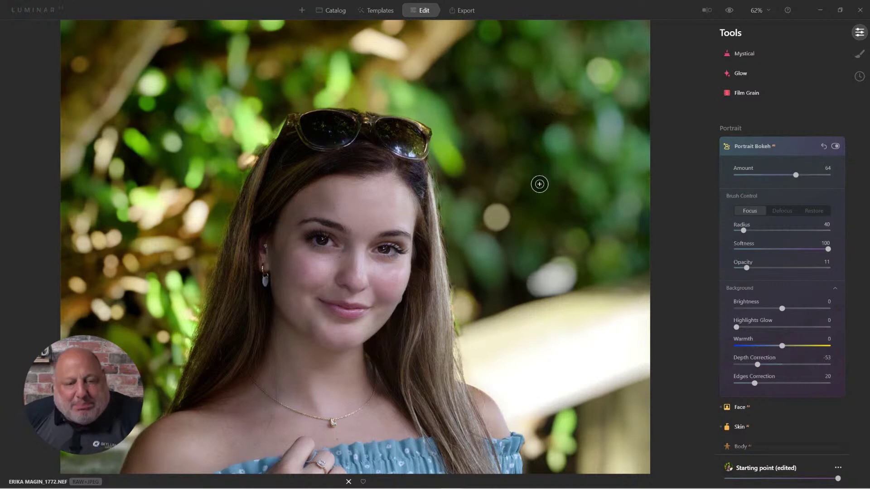
# - Show the subject's focus mask, reset Depth Correction to 0, and compare before/after with backslash
pyautogui.click(539, 184)
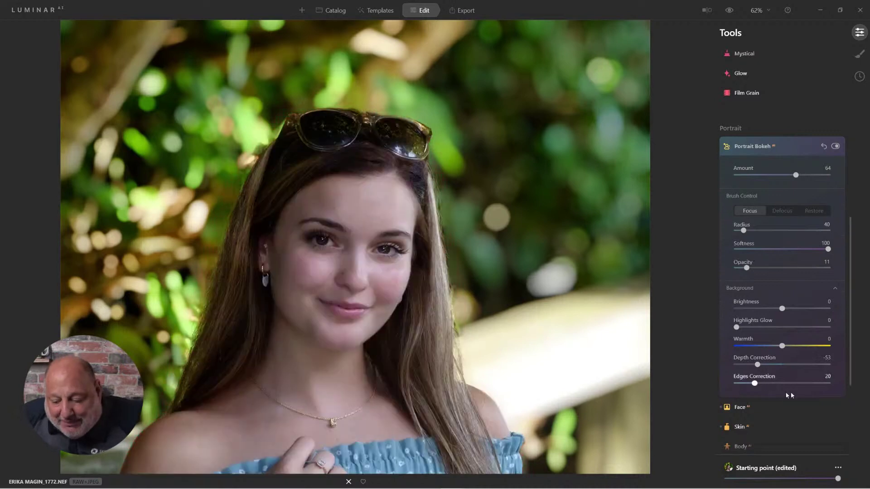
pyautogui.doubleClick(756, 365)
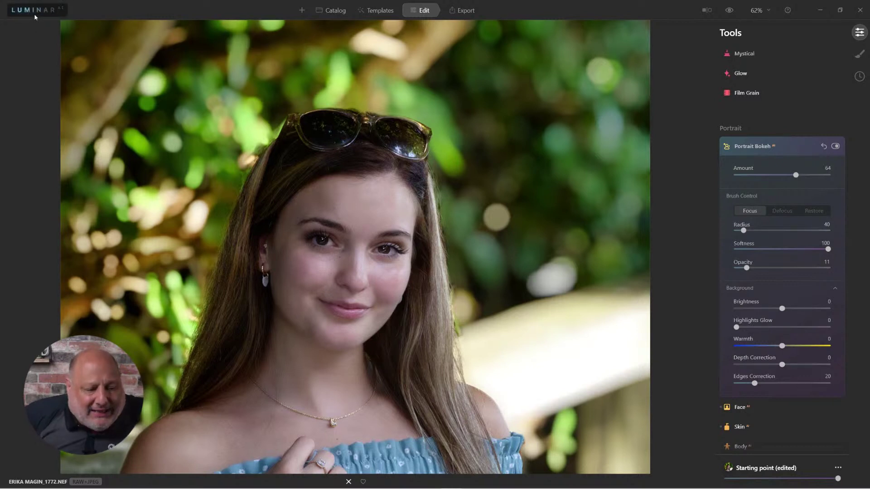
pyautogui.press('\\')
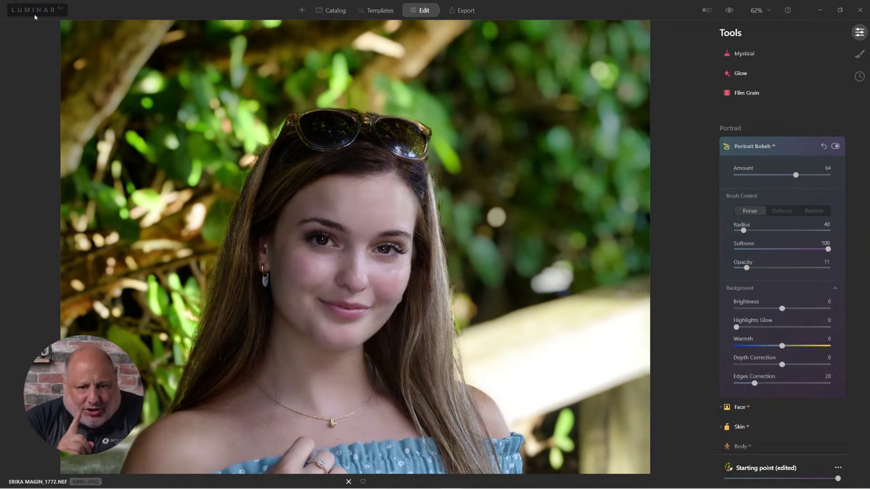
pyautogui.press('\\')
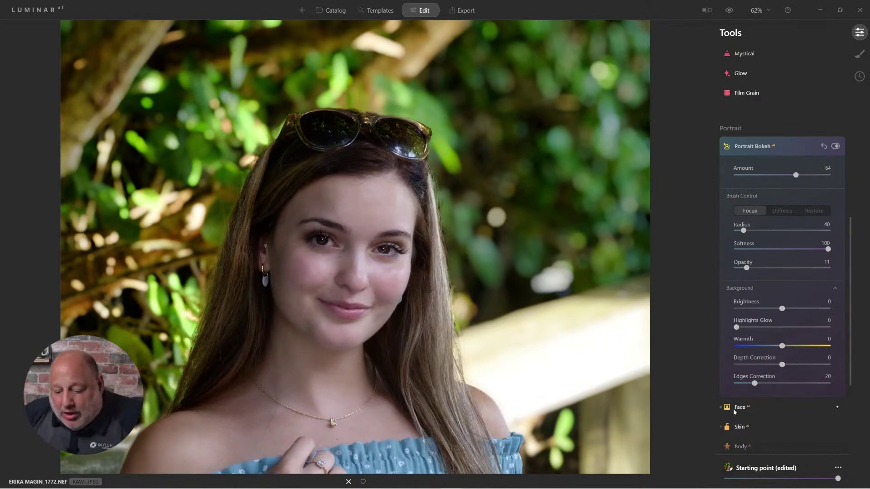
# - Set background Depth Correction to -65 and zoom to Fit Screen
pyautogui.moveTo(780, 365); pyautogui.dragTo(753, 369)
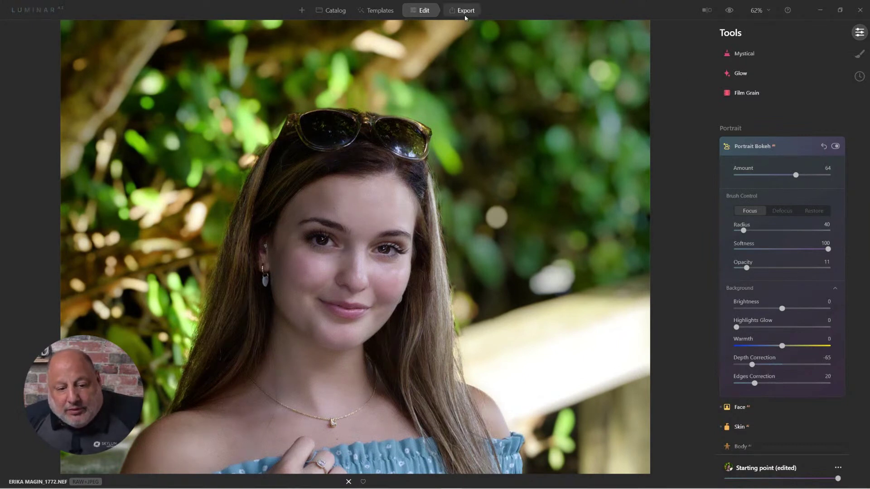
pyautogui.click(551, 116)
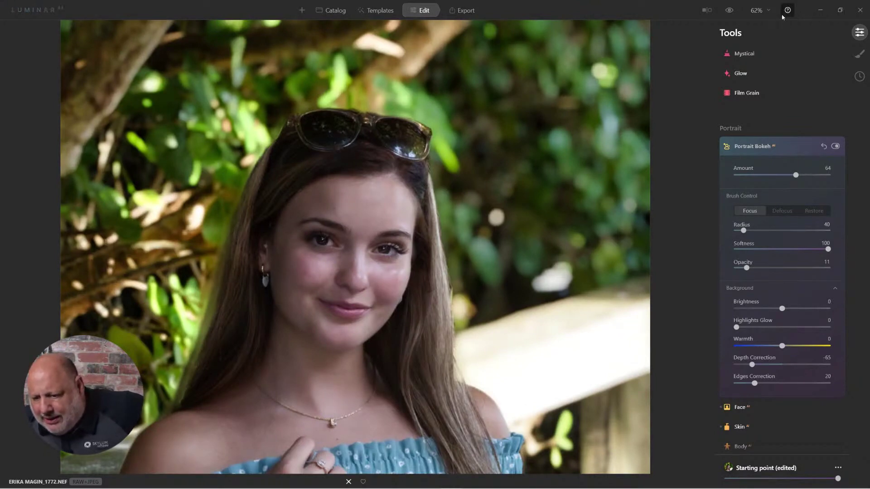
pyautogui.click(766, 11)
pyautogui.click(762, 30)
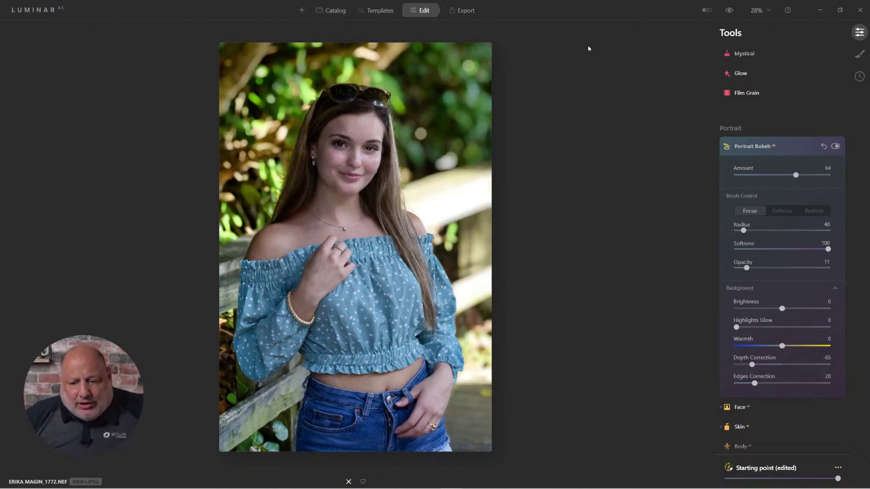
# - Turn off Portrait Bokeh to view the sharp background and expand the Enhance AI settings
pyautogui.click(835, 146)
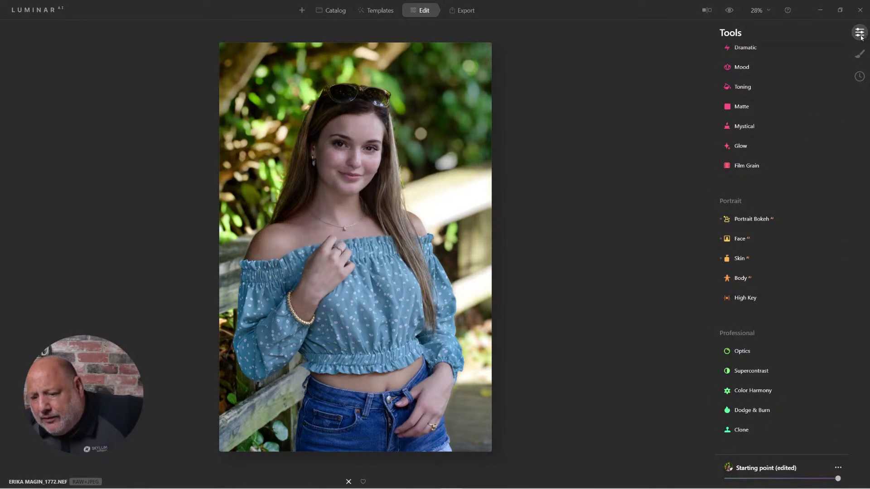
pyautogui.scroll(10, 788, 86)
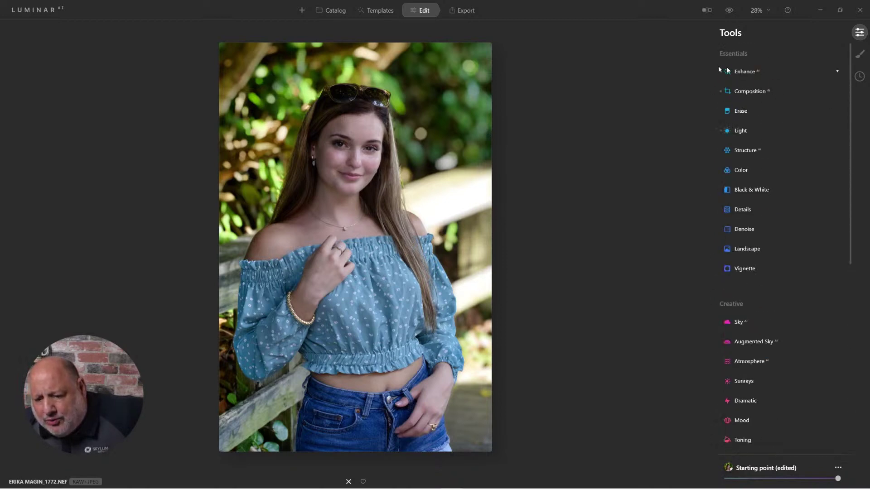
pyautogui.click(745, 74)
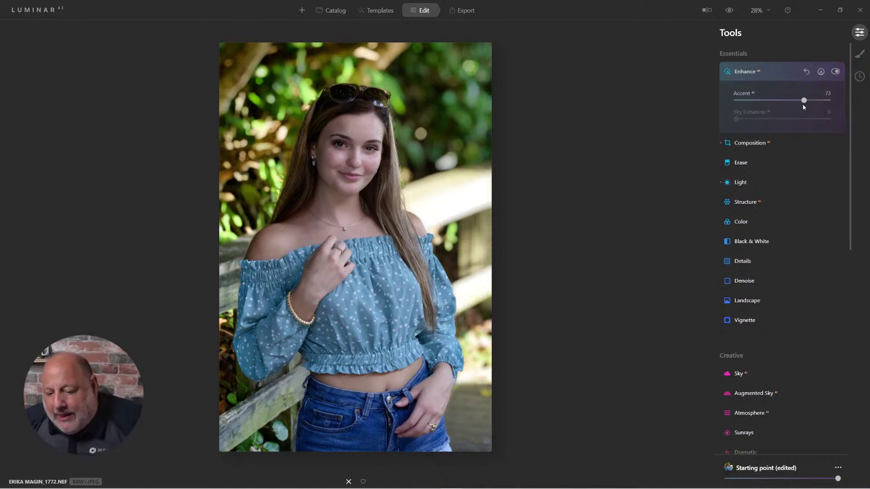
# - Apply the Composition AI crop and reveal Light's Blacks & Whites section (Whites 3, Blacks -22)
pyautogui.click(750, 144)
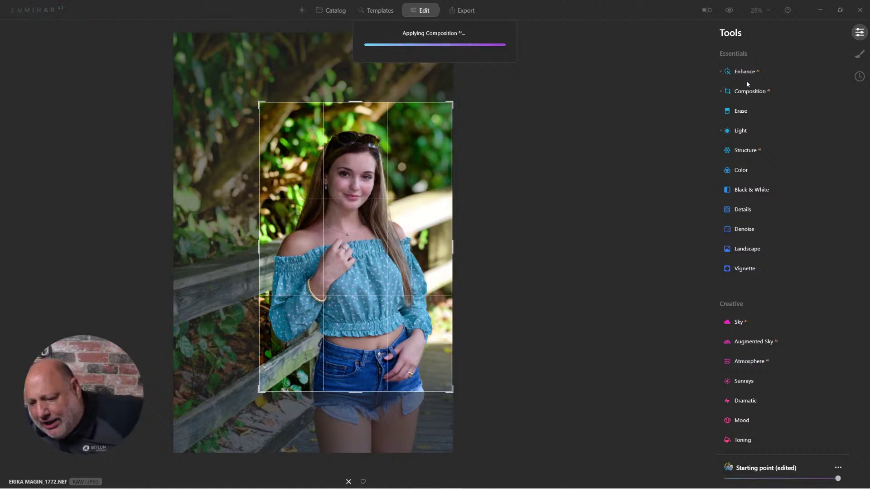
pyautogui.click(741, 131)
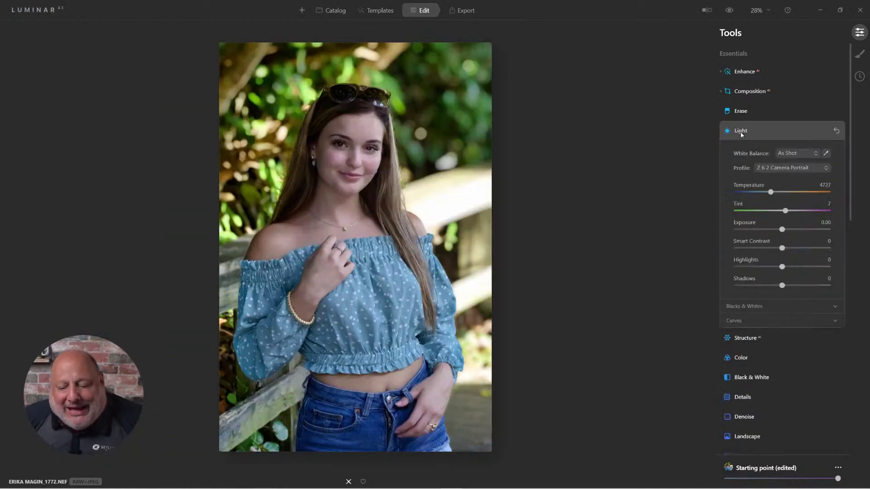
pyautogui.click(752, 307)
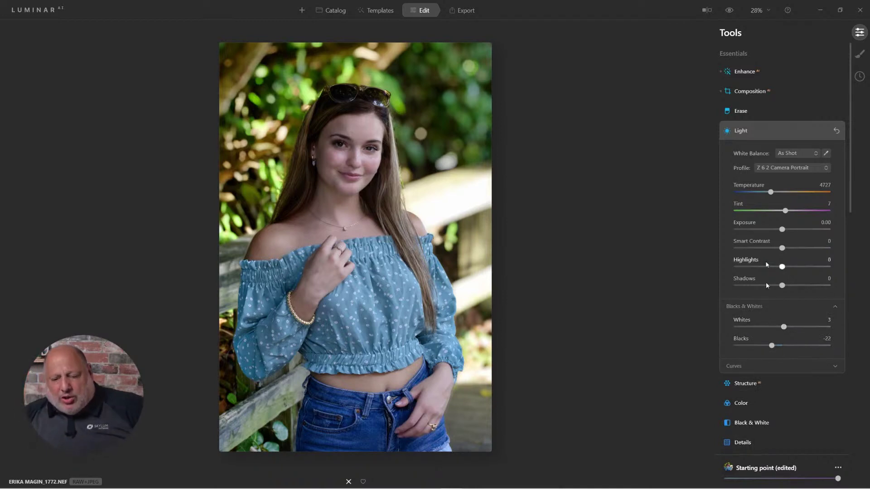
# - Give the Portrait Bokeh background Brightness -35, Highlights Glow 20 and Warmth 45
pyautogui.click(740, 132)
pyautogui.scroll(-8, 773, 295)
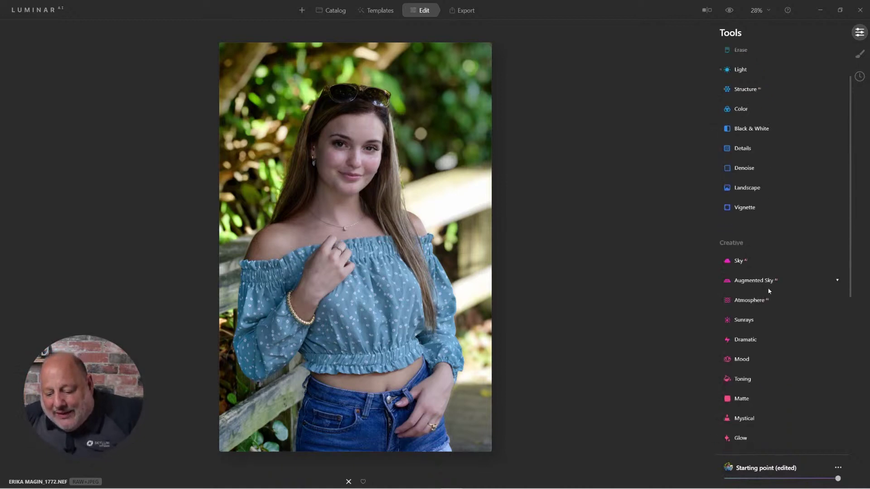
pyautogui.click(754, 248)
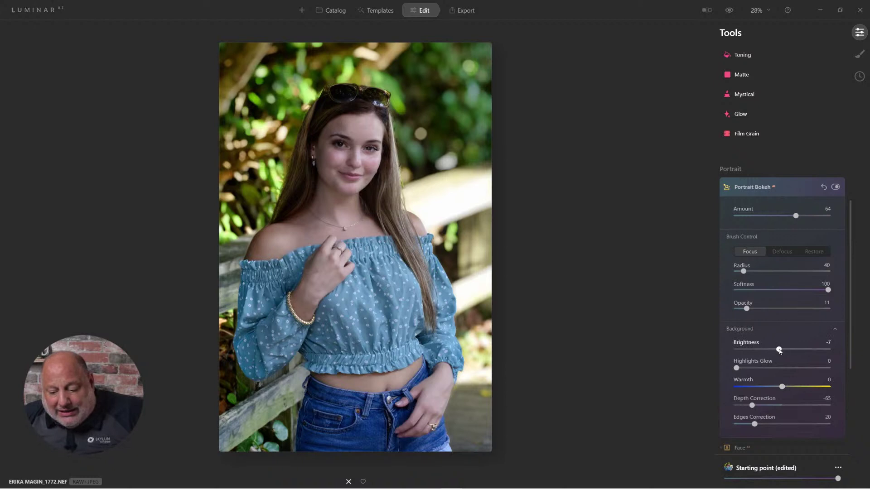
pyautogui.moveTo(782, 349); pyautogui.dragTo(766, 350)
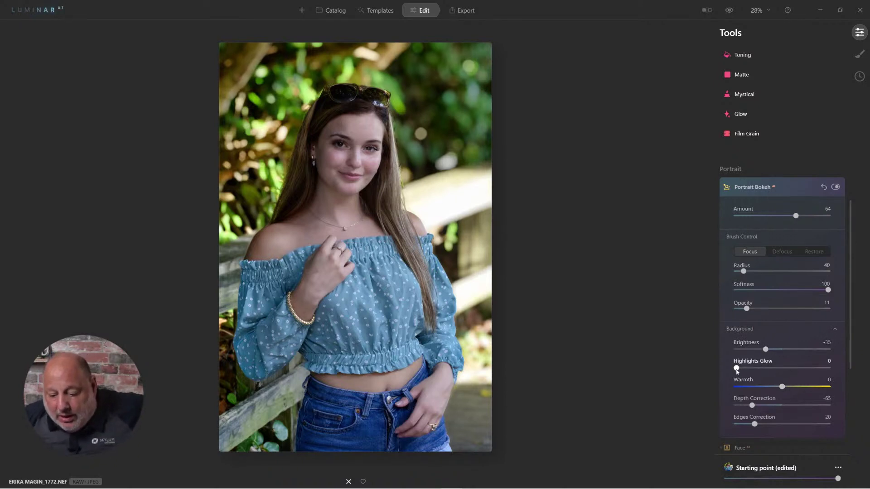
pyautogui.moveTo(737, 368); pyautogui.dragTo(756, 372)
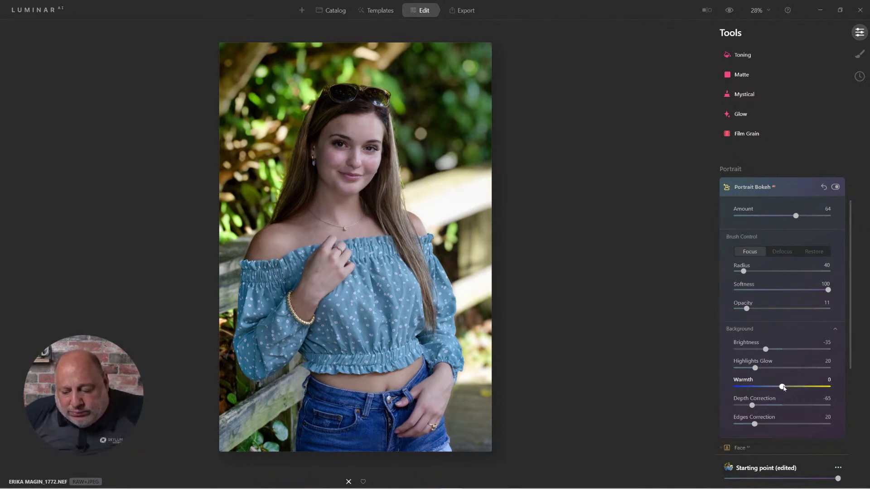
pyautogui.moveTo(782, 387); pyautogui.dragTo(804, 388)
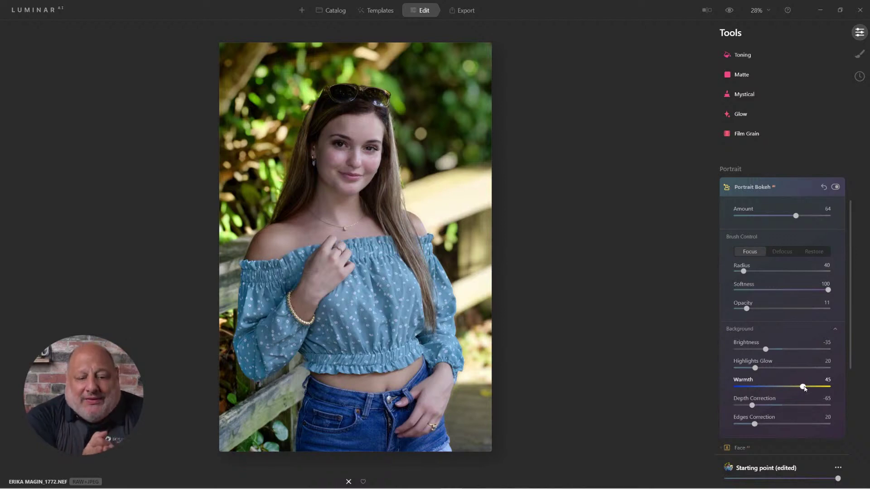
# - In the Catalog, show the portrait's info and list images from its date, 25 Jul, Sunday
pyautogui.click(332, 9)
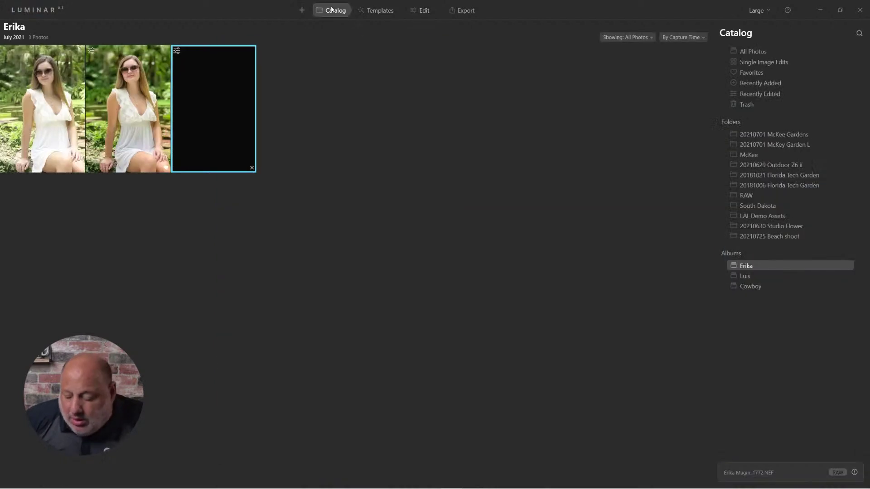
pyautogui.click(855, 473)
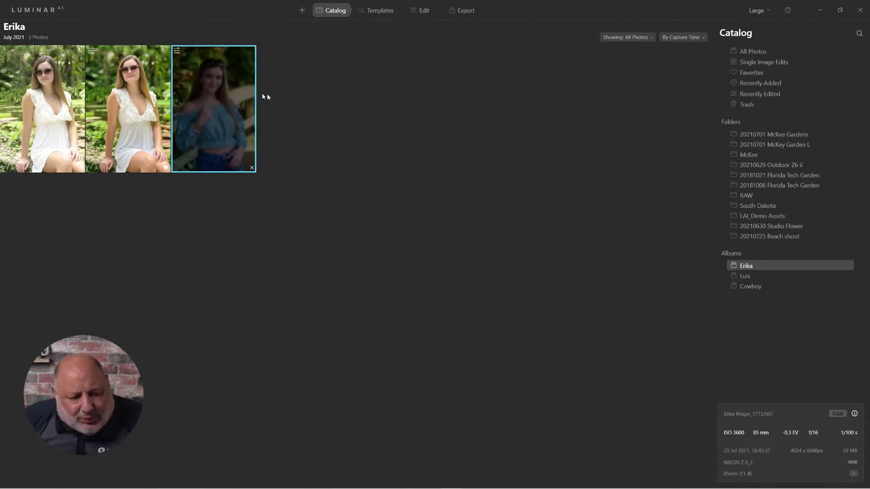
pyautogui.rightClick(222, 83)
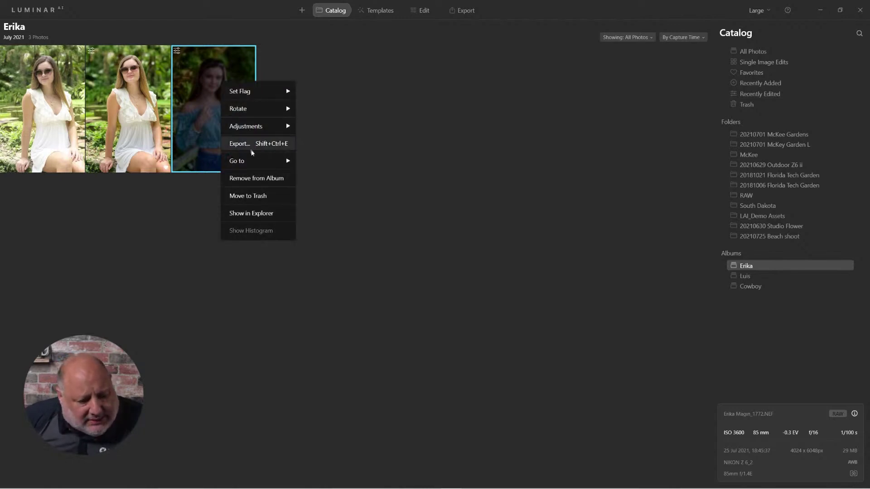
pyautogui.moveTo(258, 168)
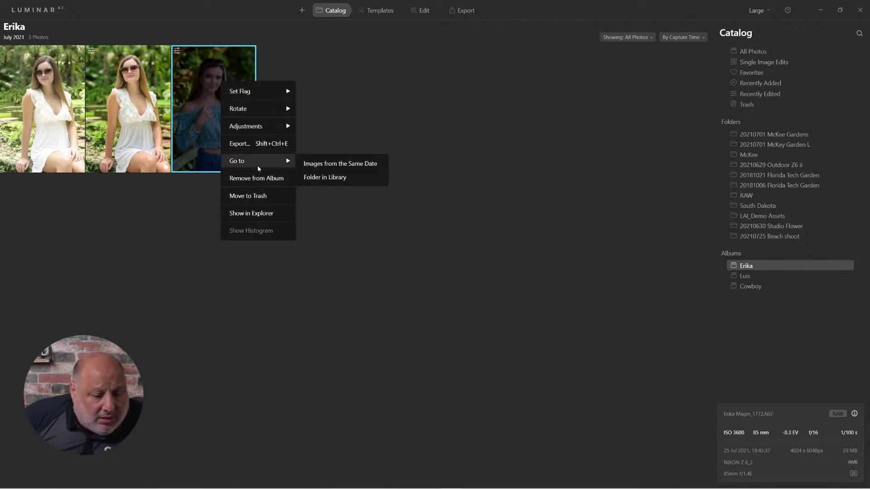
pyautogui.click(365, 164)
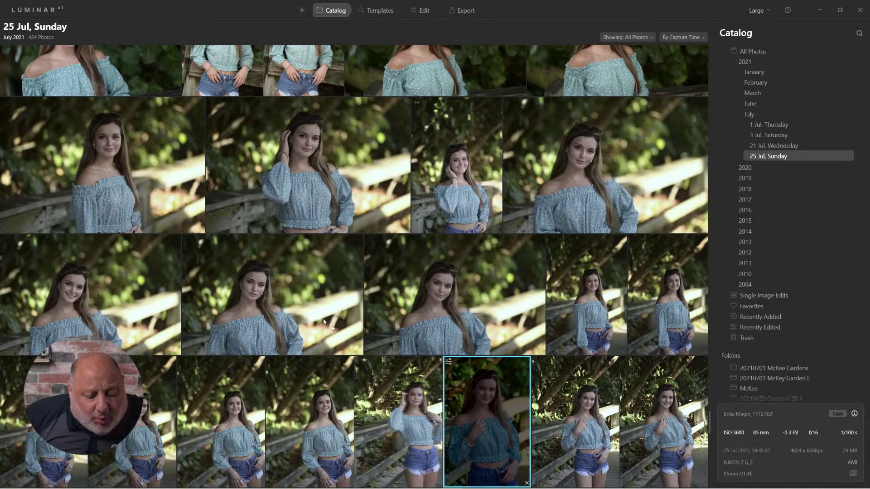
pyautogui.click(291, 297)
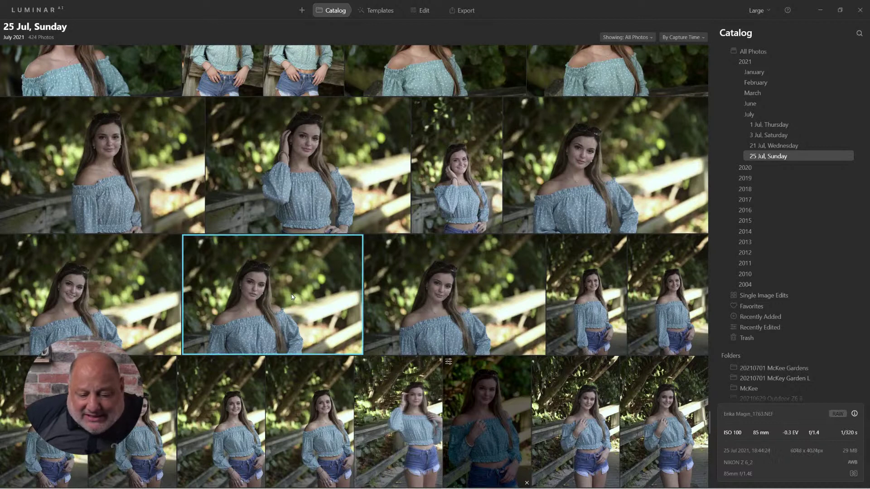
pyautogui.doubleClick(578, 188)
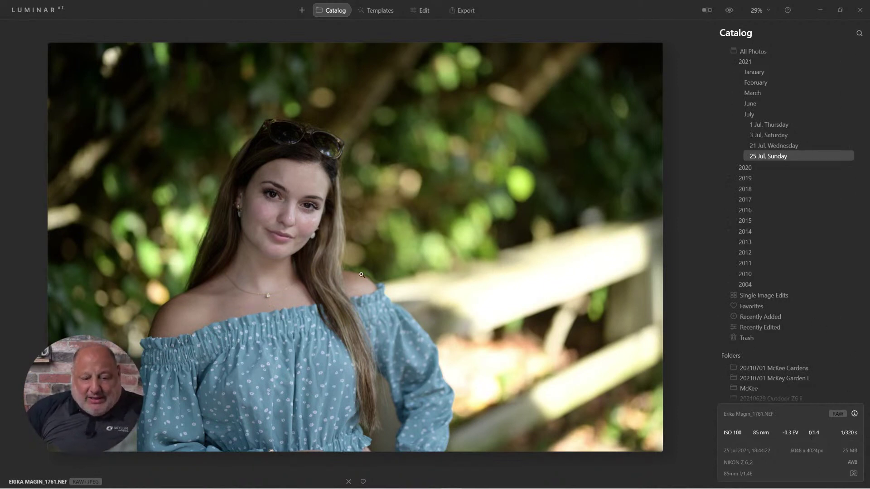
pyautogui.doubleClick(345, 187)
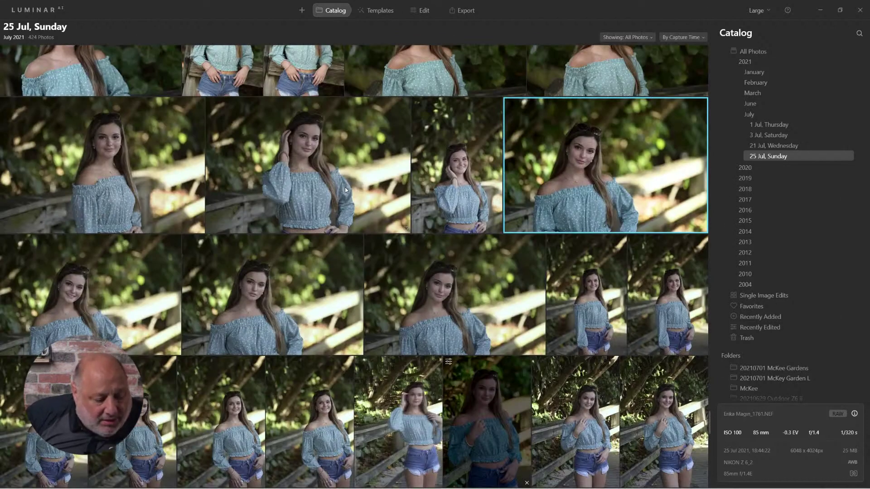
pyautogui.click(504, 437)
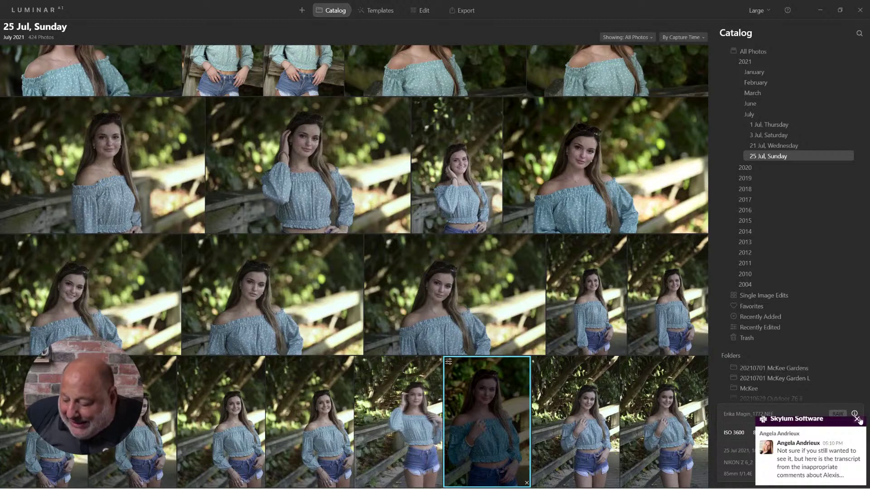
pyautogui.click(857, 419)
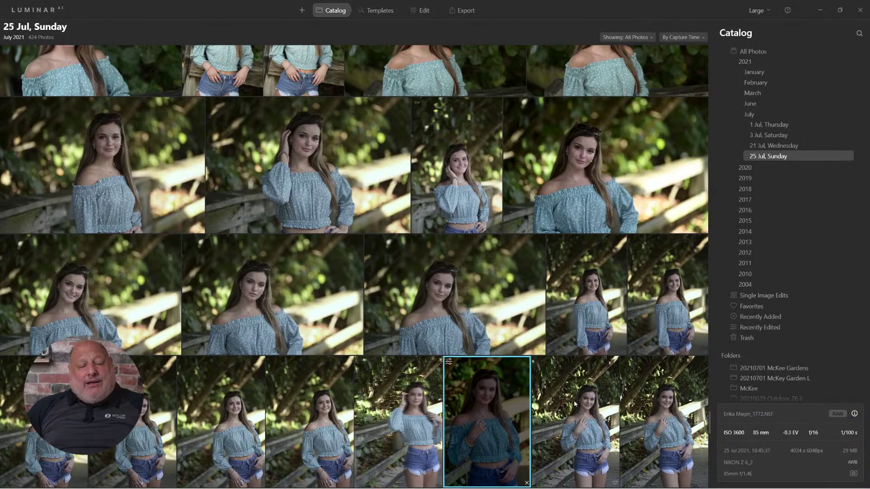